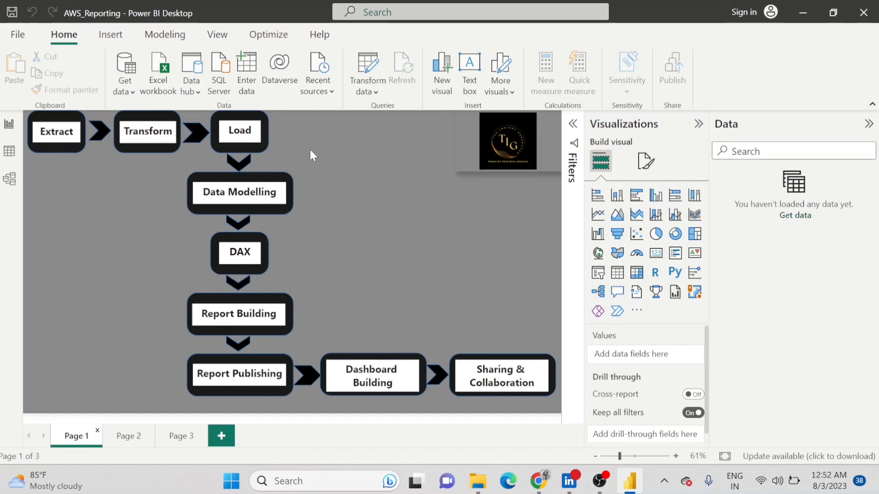
- Review the workflow diagram on Page 1 and the list of data connection topics on Page 2
click(289, 184)
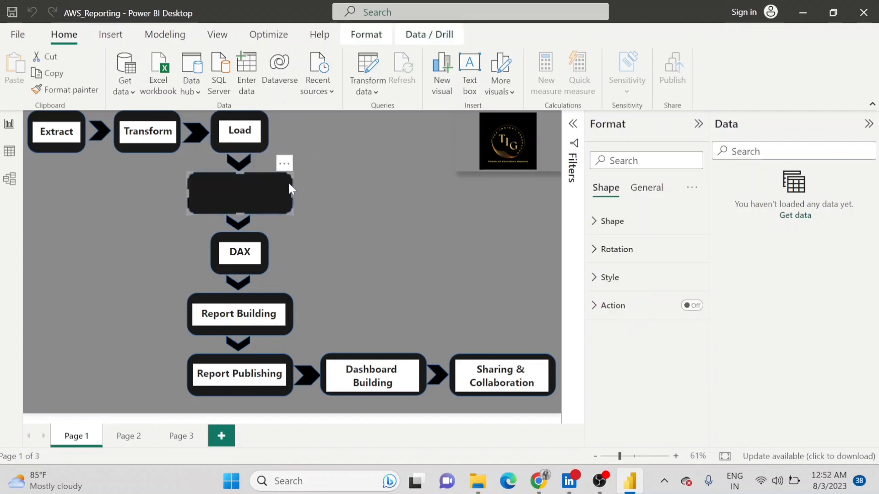
click(327, 178)
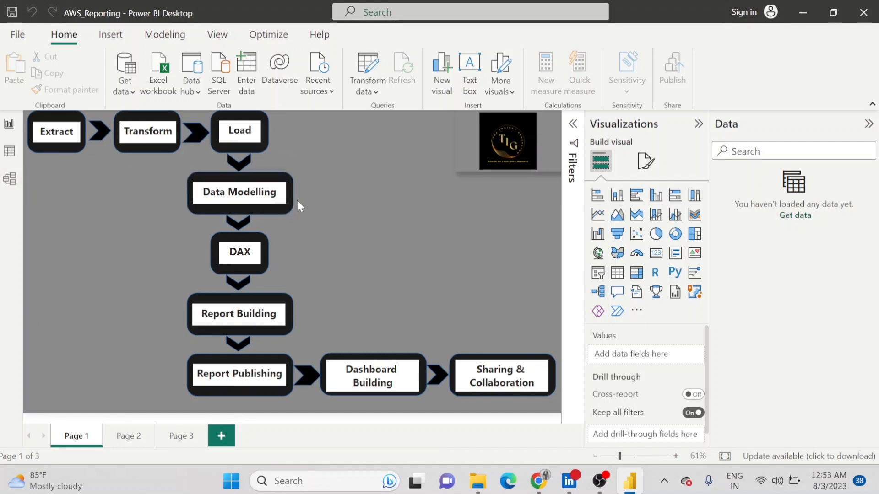
click(9, 181)
click(130, 437)
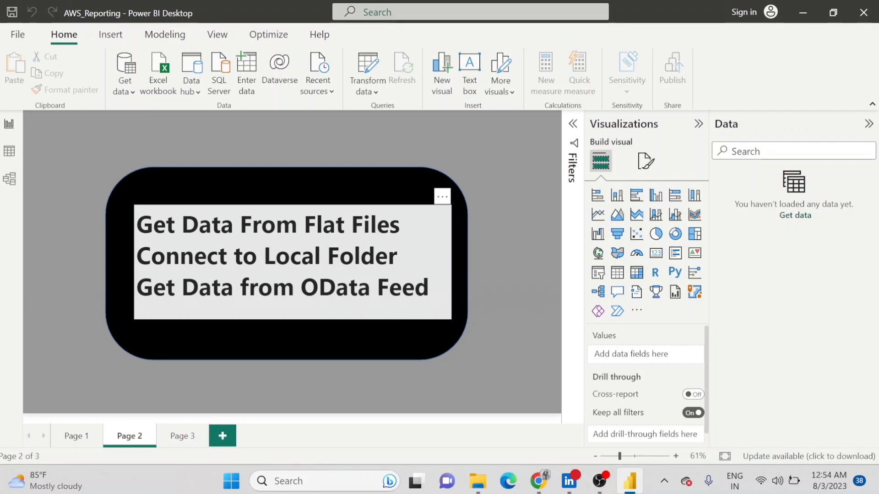
click(344, 189)
click(374, 148)
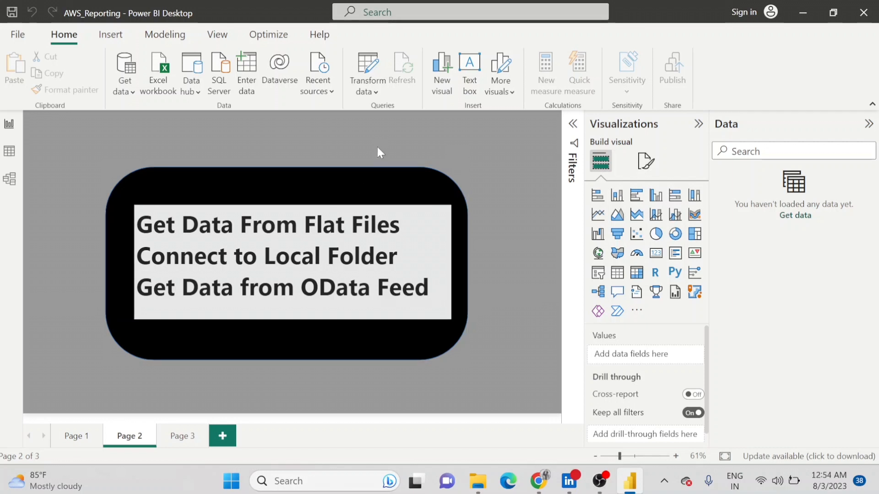
- On Page 3, load the AdventureWorksCustomers CSV file from the AdventureWorks Power BI folder into the report
click(178, 437)
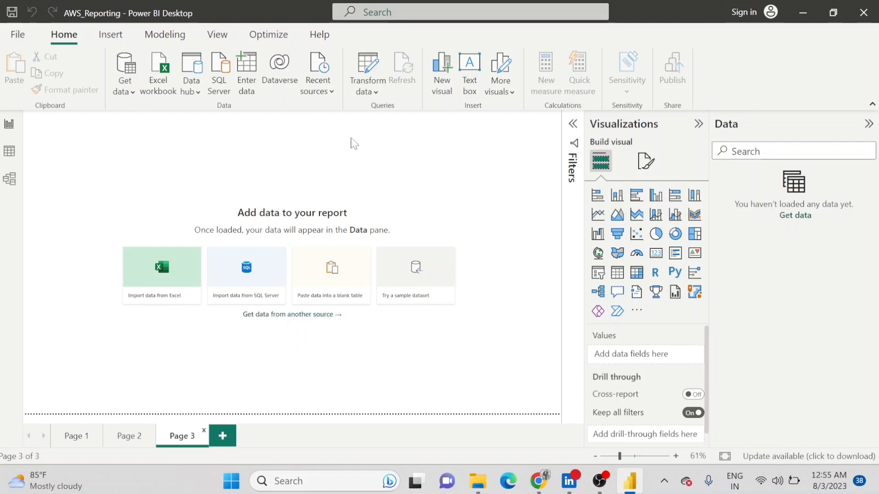
click(133, 90)
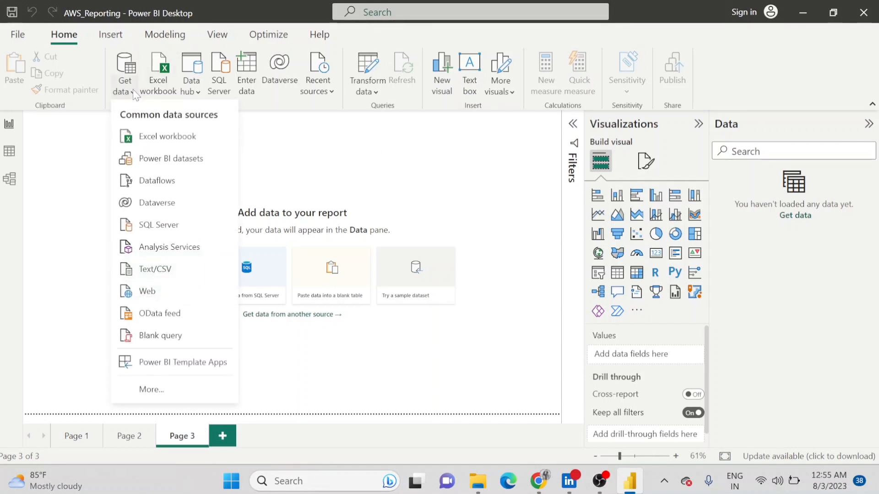
click(62, 179)
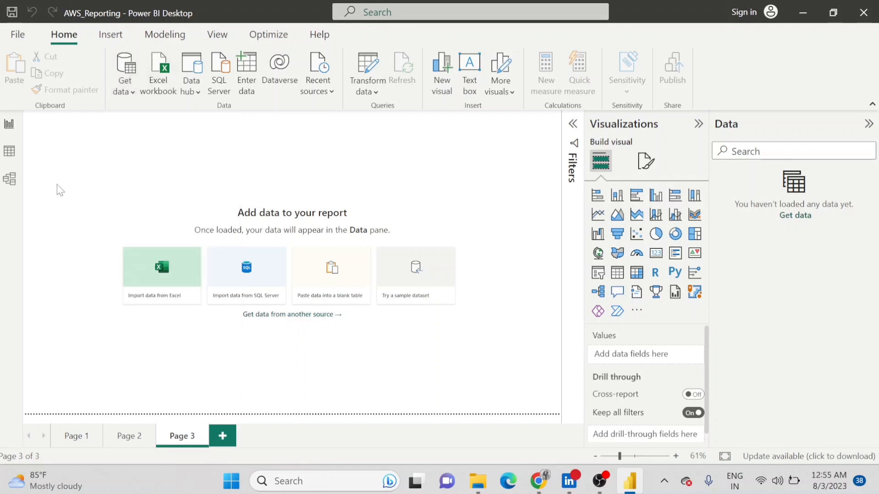
click(133, 90)
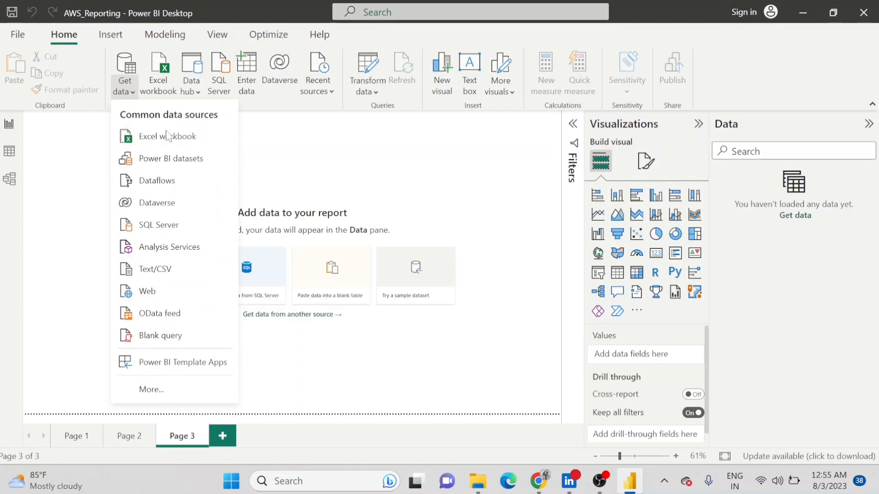
click(177, 273)
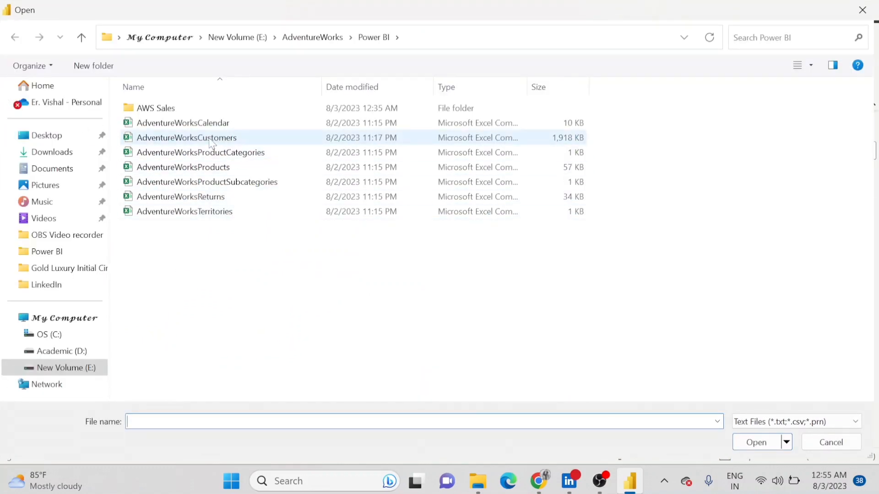
click(229, 142)
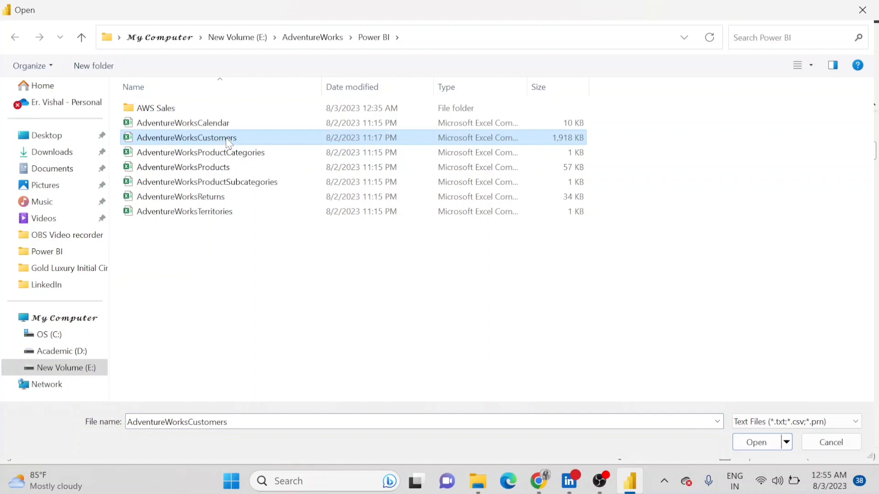
click(757, 443)
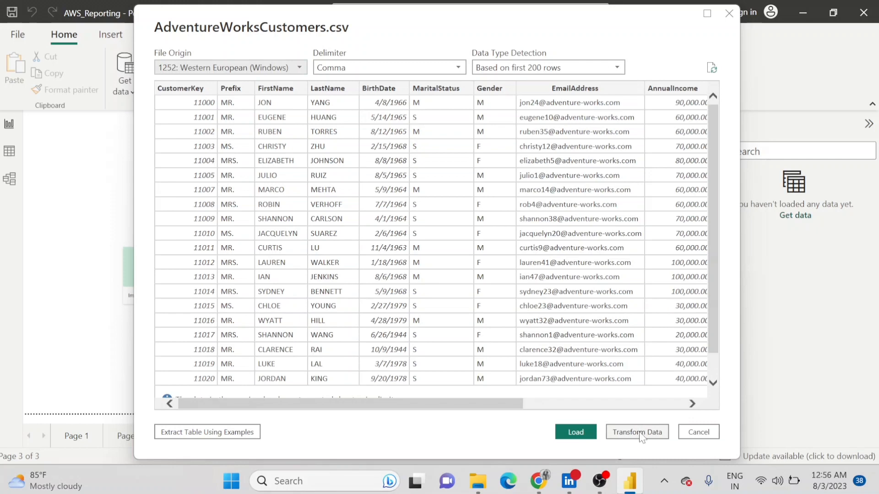
click(576, 432)
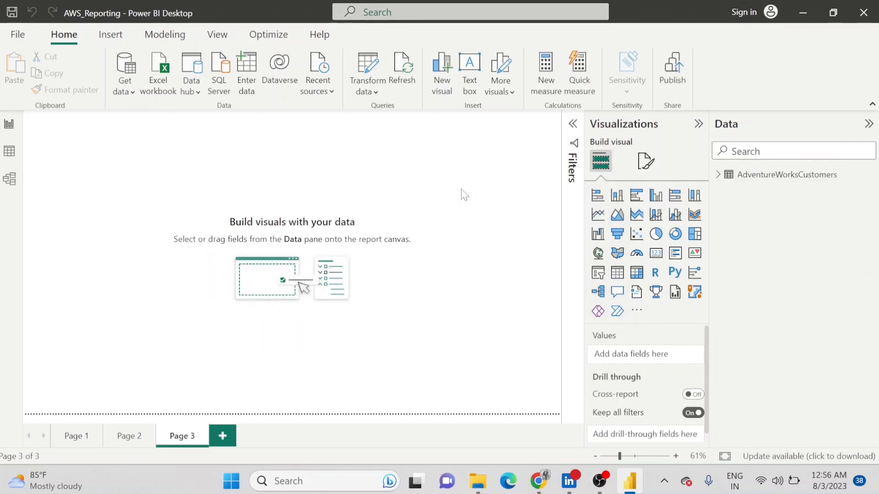
- Create a pie chart of TotalChildren by Occupation on Page 3, move it toward the page centre and enlarge it
click(718, 175)
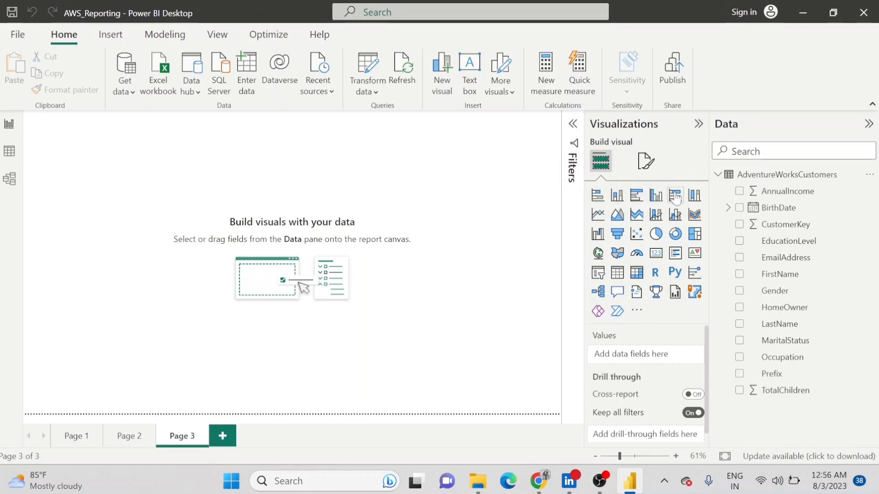
click(655, 235)
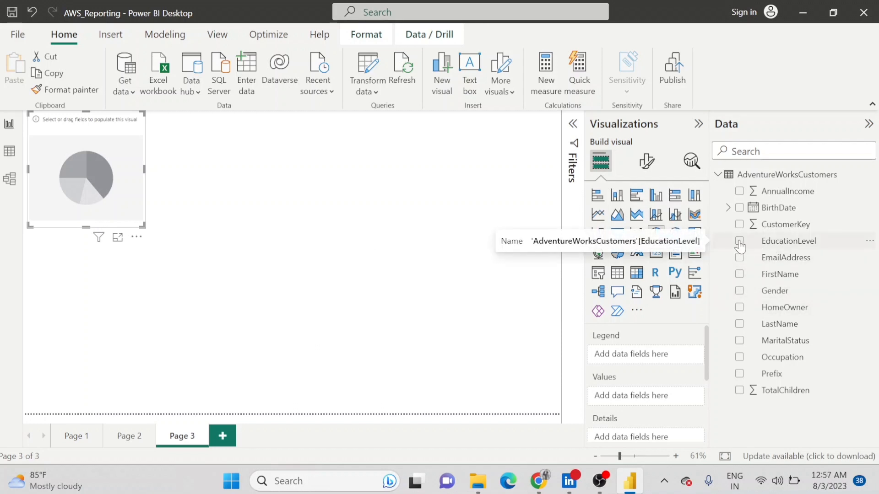
click(739, 358)
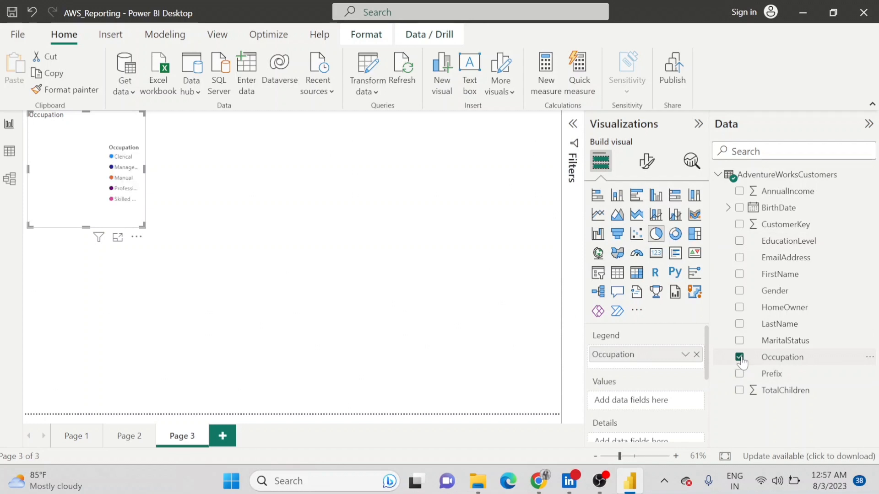
click(739, 391)
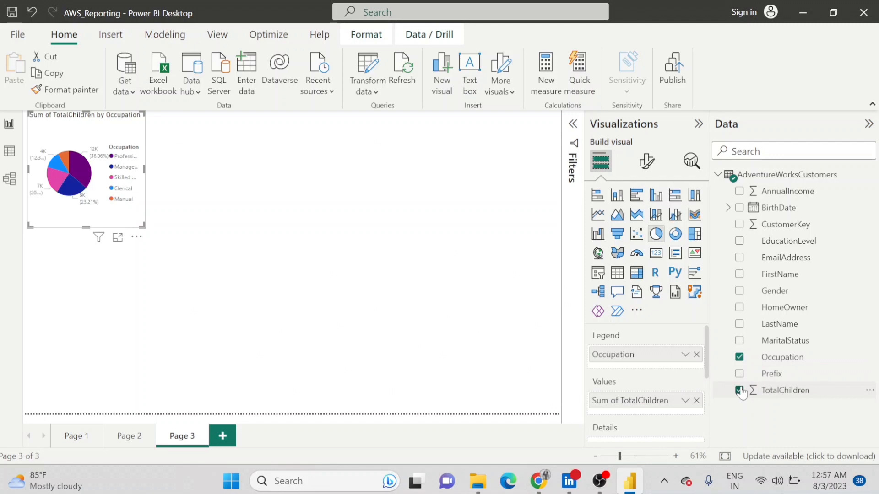
drag(133, 128, 241, 163)
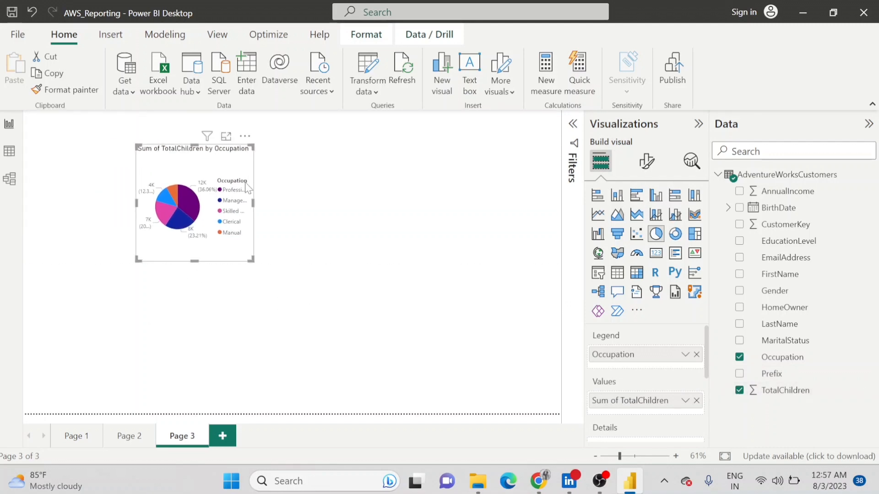
drag(252, 260, 408, 319)
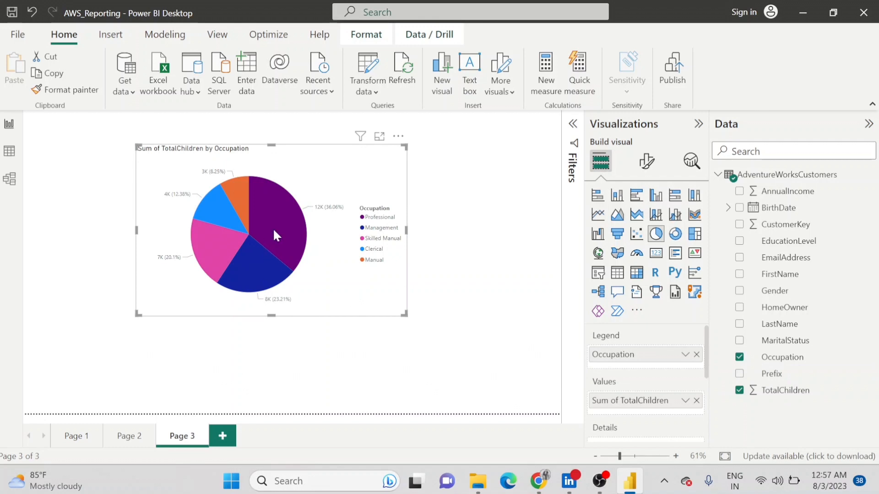
- Inspect the slices of the TotalChildren by Occupation pie chart and remove the chart from Page 3
mouse_move(274, 232)
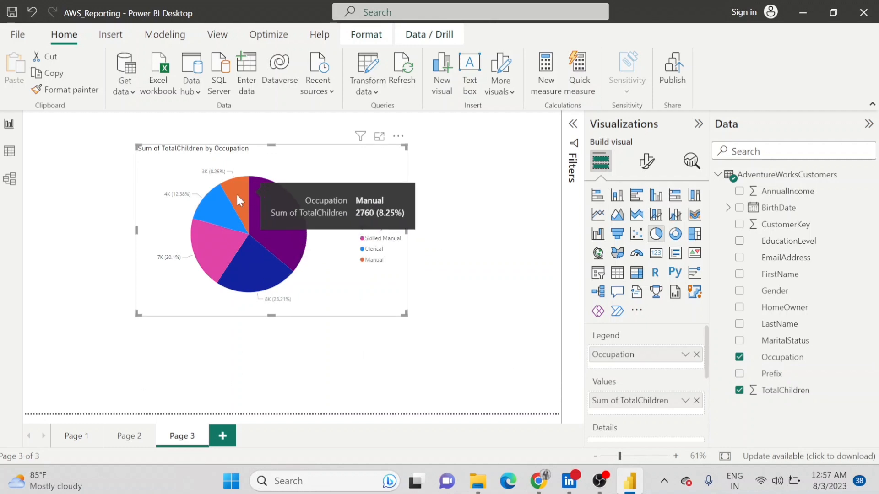
mouse_move(224, 214)
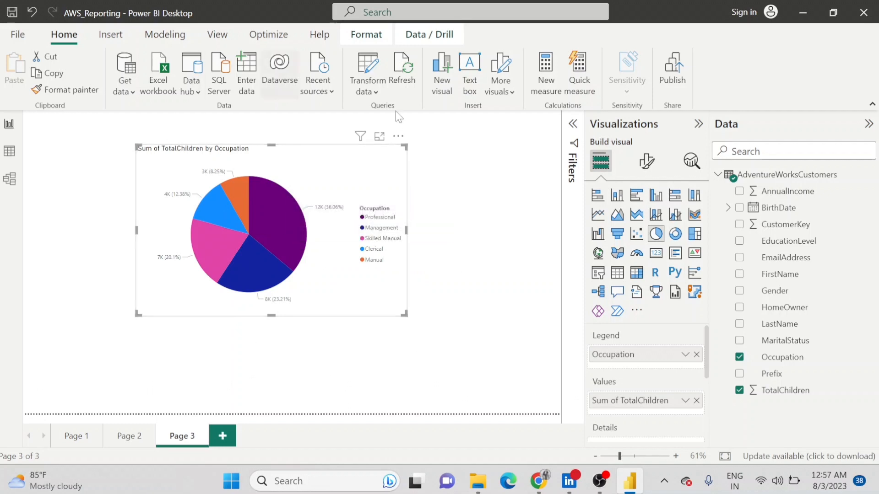
click(399, 138)
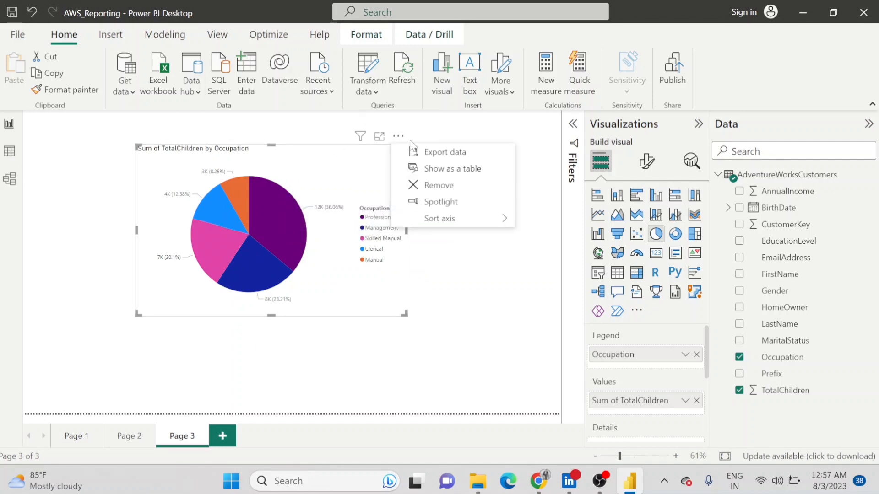
click(458, 186)
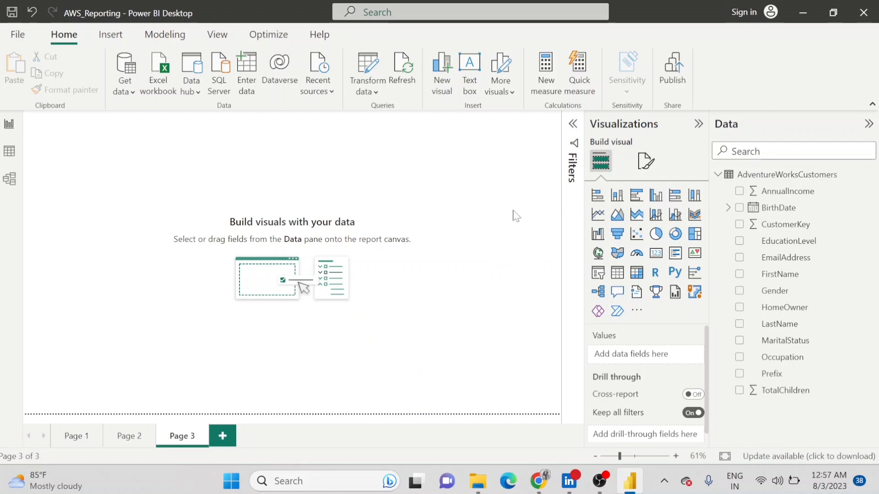
- Examine the fields and rows of the AdventureWorksCustomers table in the data view, across all columns
click(9, 158)
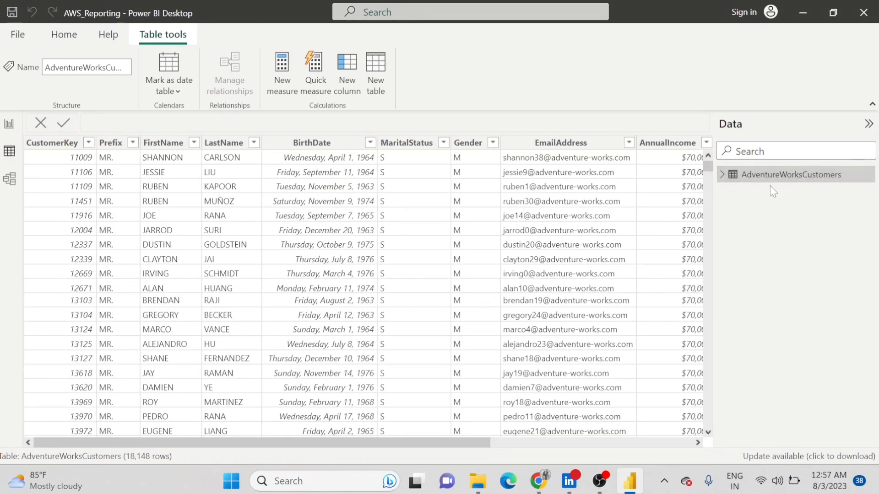
click(753, 177)
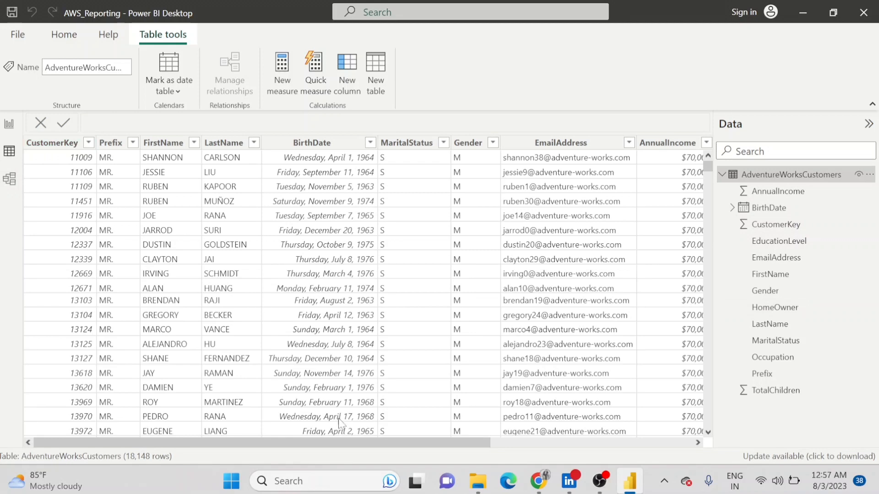
drag(380, 442, 621, 447)
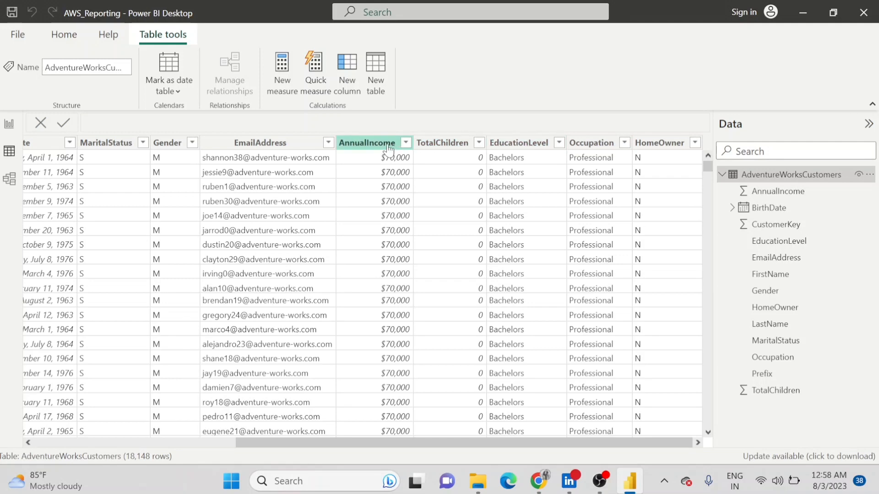
drag(602, 442, 400, 443)
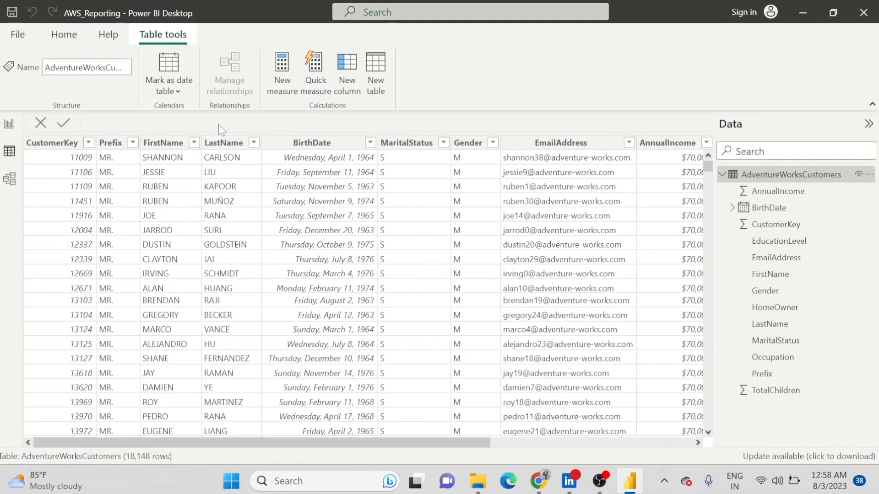
- Show the AdventureWorksCustomers table in the model view and collapse the data list to widen the diagram
click(10, 179)
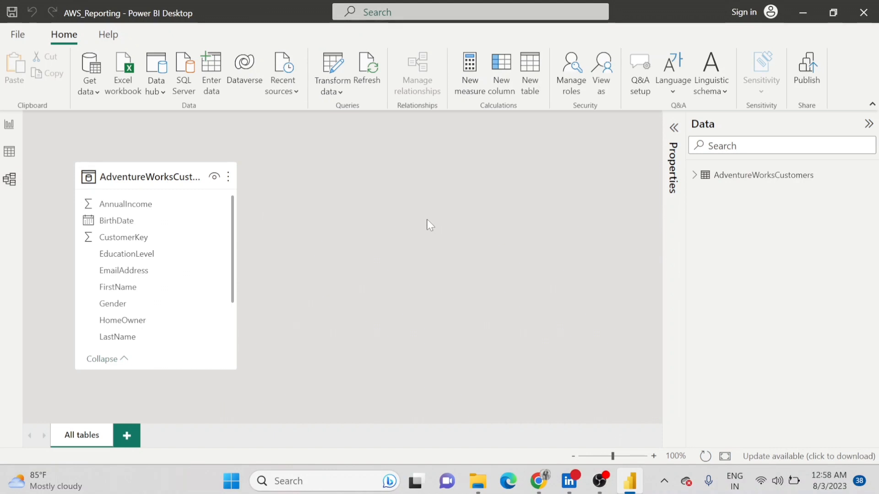
mouse_move(762, 180)
click(868, 124)
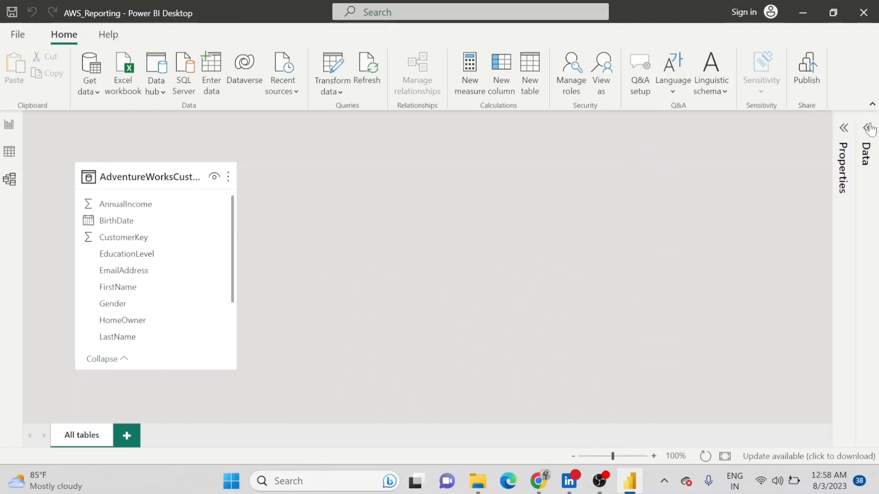
- Return to the report view, revisit Page 2 and Page 1, and collapse the field list of AdventureWorksCustomers
click(9, 126)
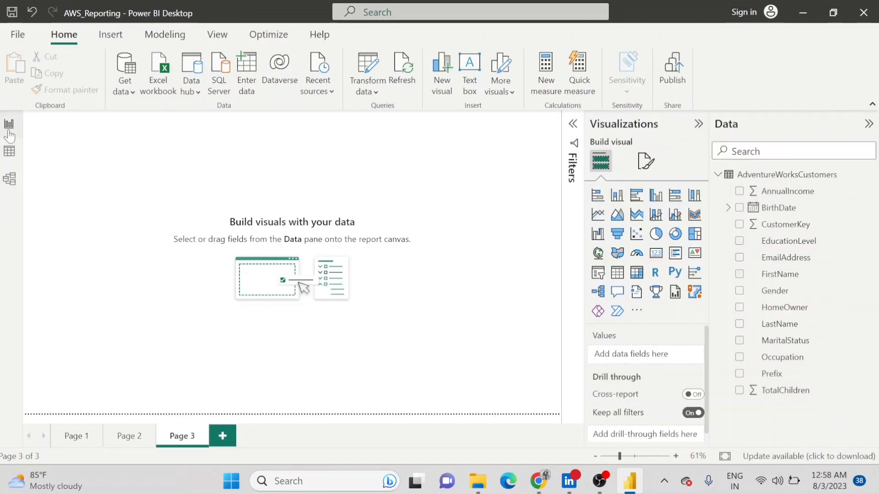
click(133, 438)
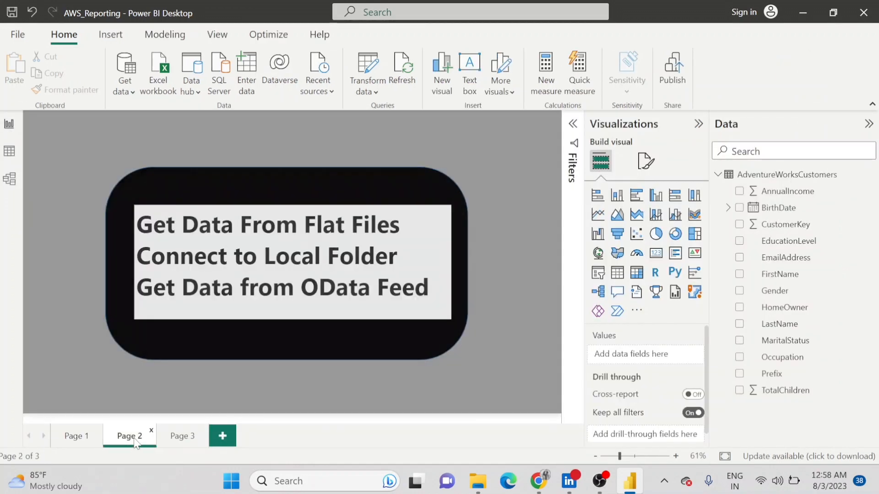
click(75, 438)
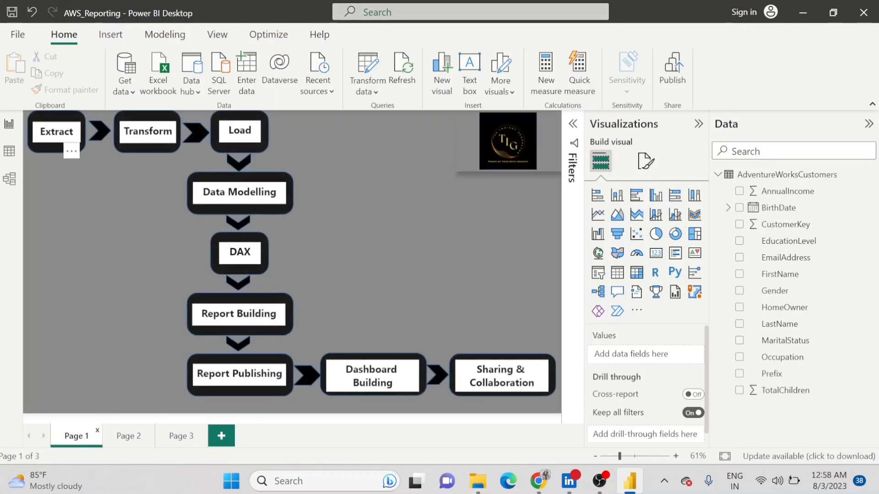
click(718, 175)
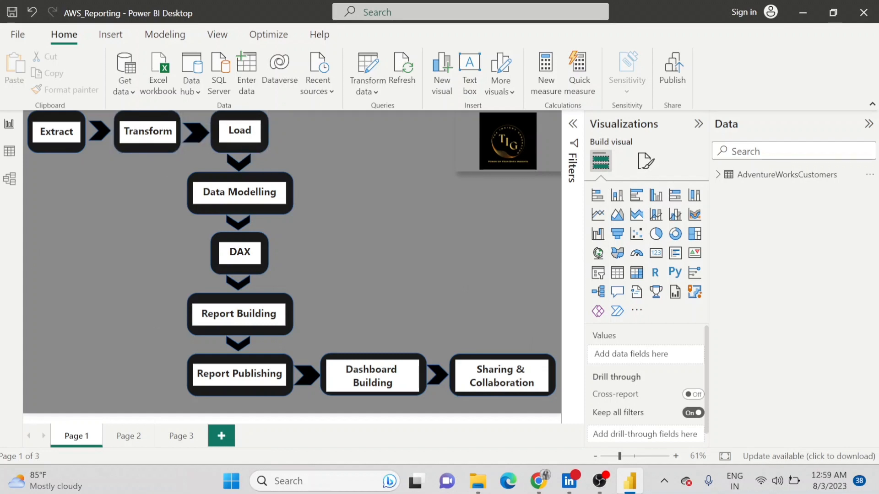
click(765, 178)
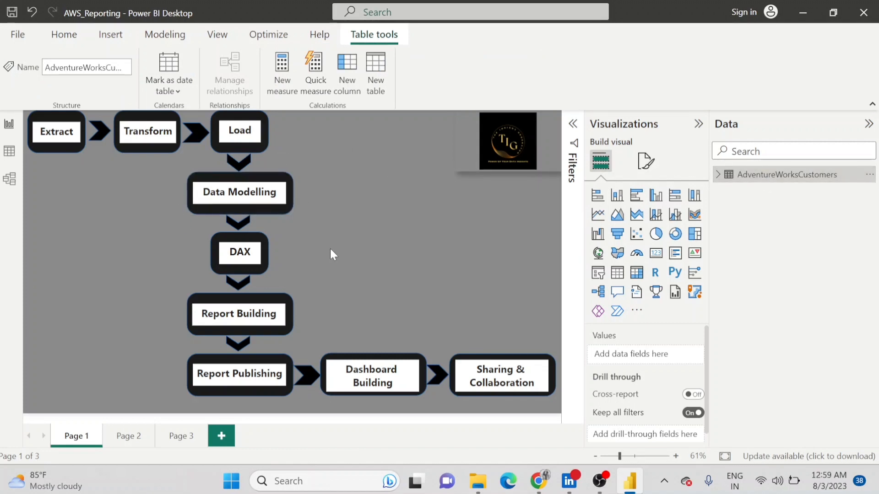
- Look at the model view again and go back to Page 2 of the report
click(9, 179)
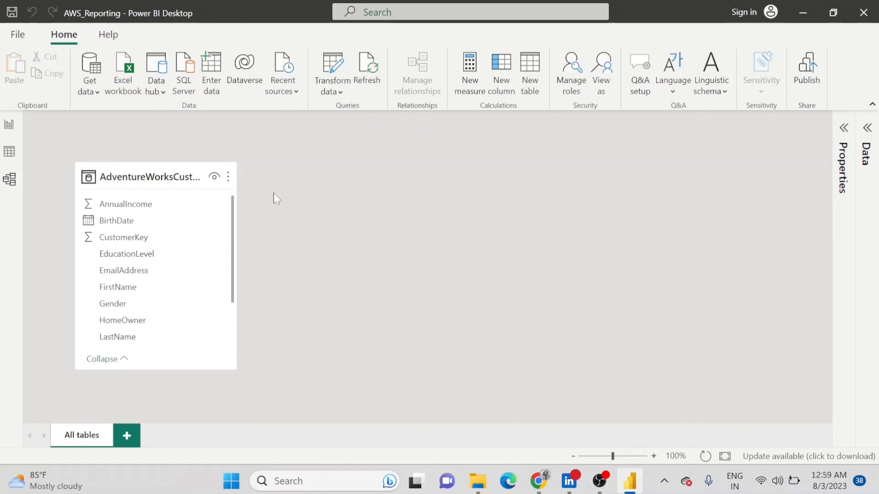
click(8, 130)
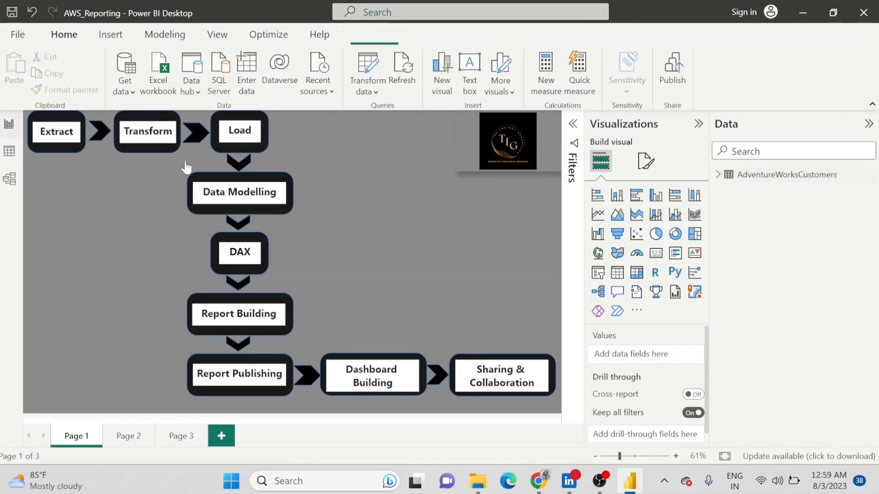
click(128, 437)
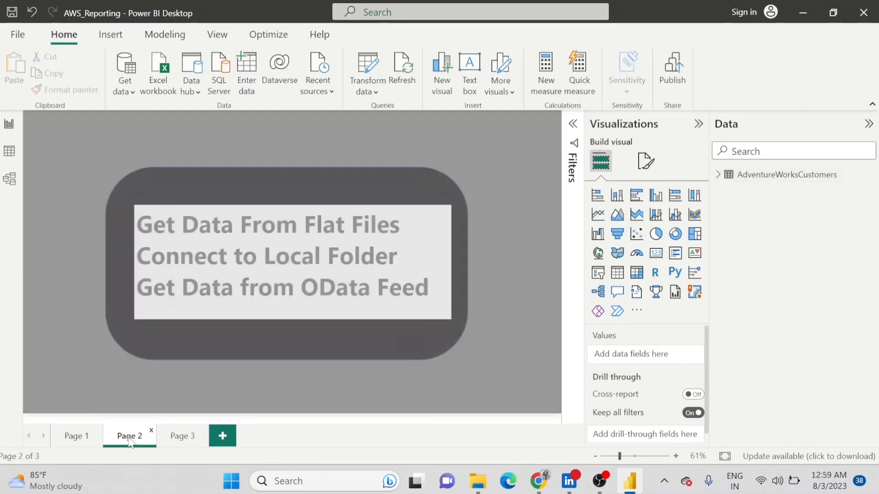